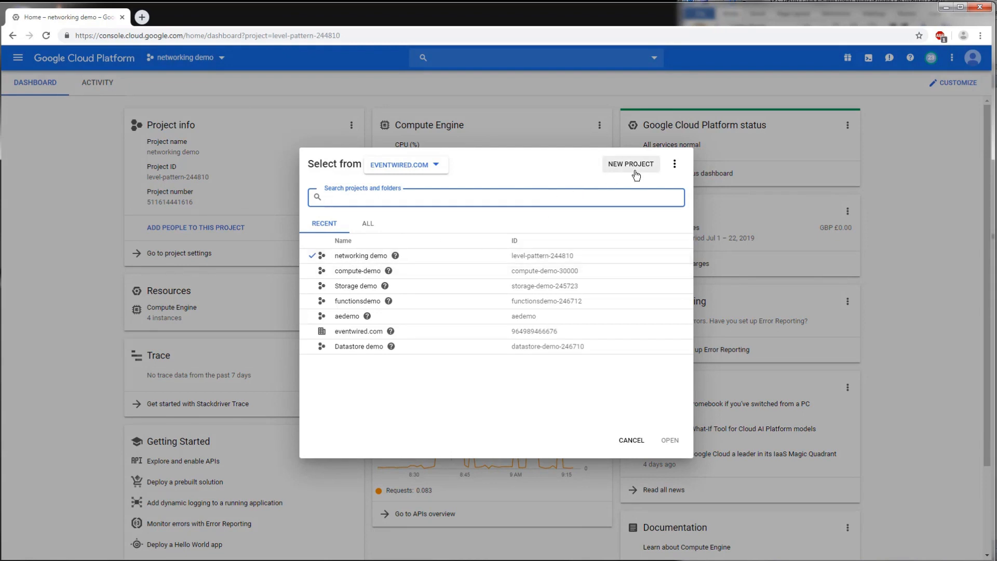
- Open the networking demo project and review its list of VPC networks
click(364, 258)
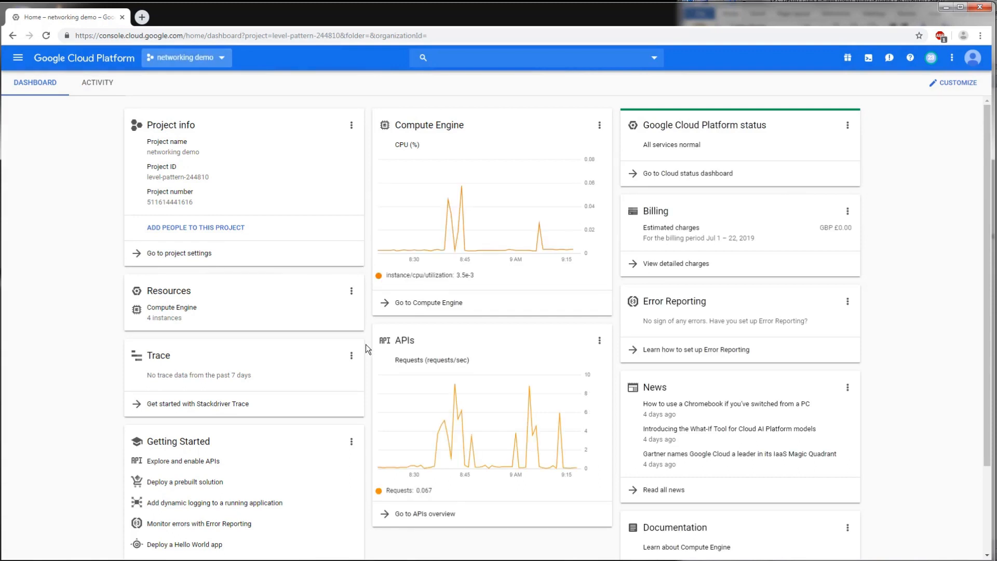
click(18, 58)
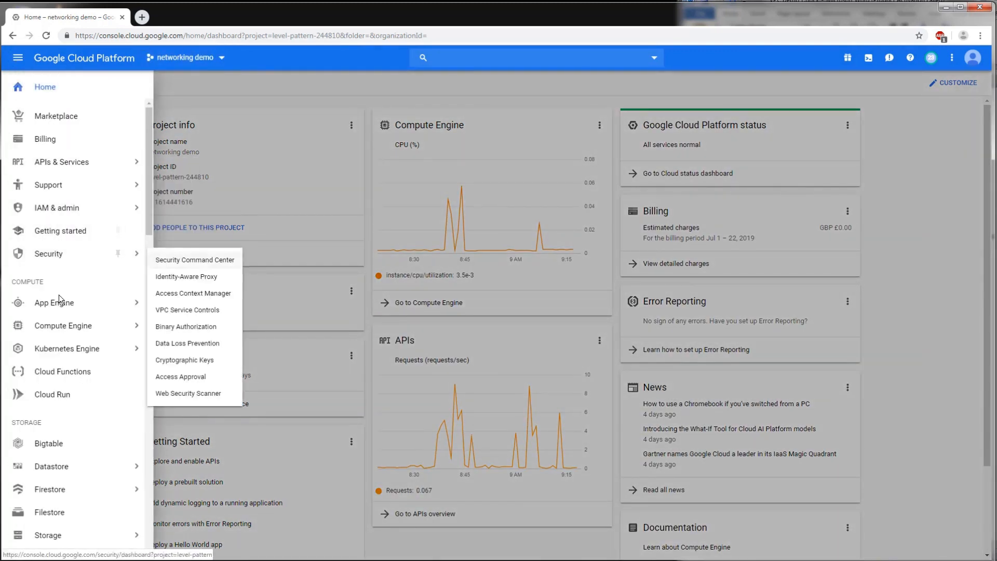
scroll(54, 376, down, 4)
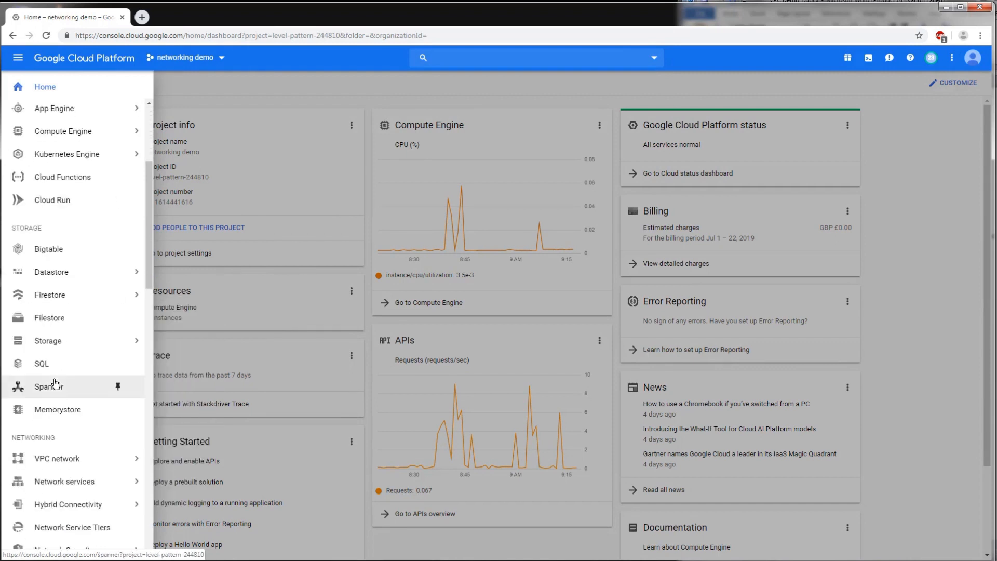
mouse_move(61, 462)
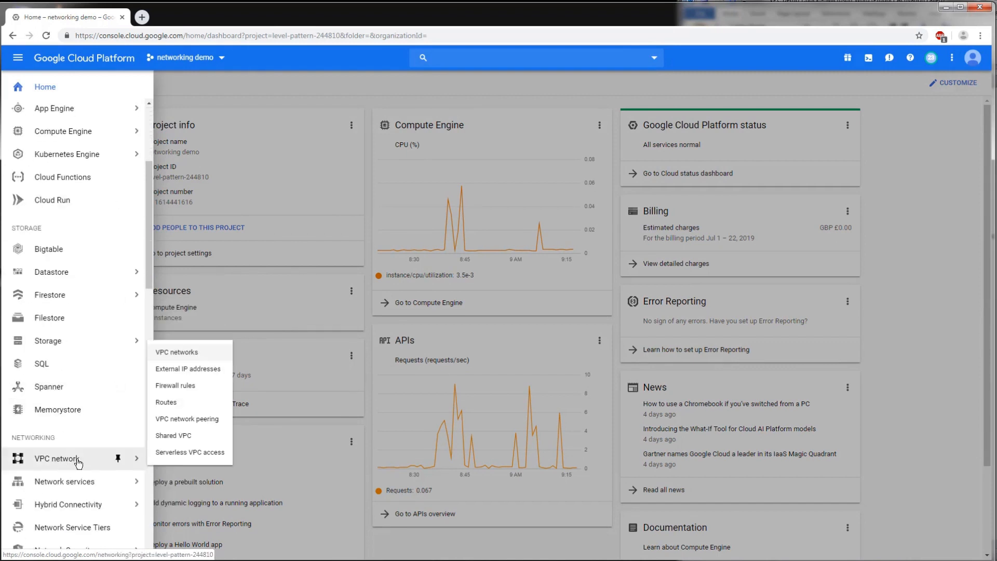
click(202, 353)
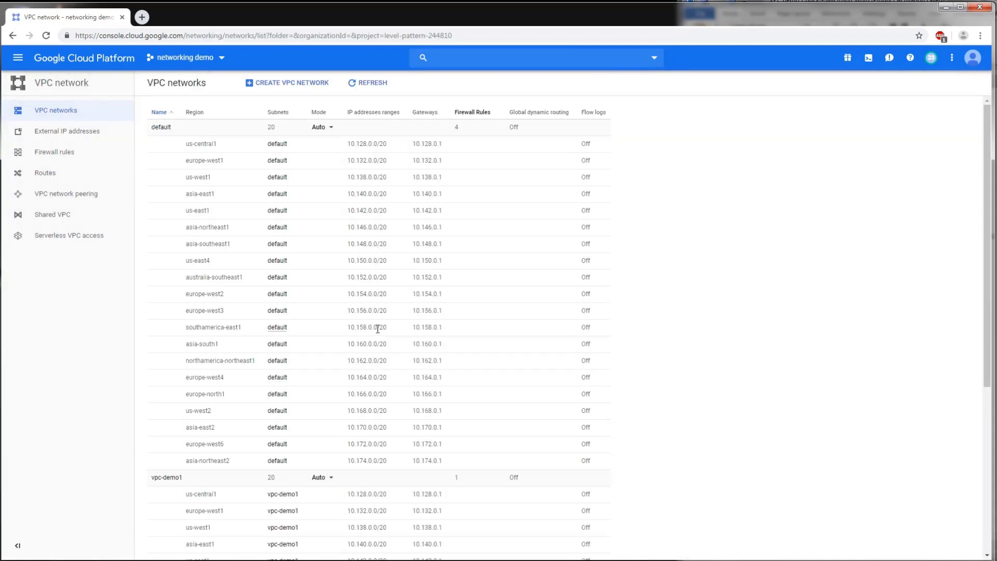
scroll(328, 264, down, 4)
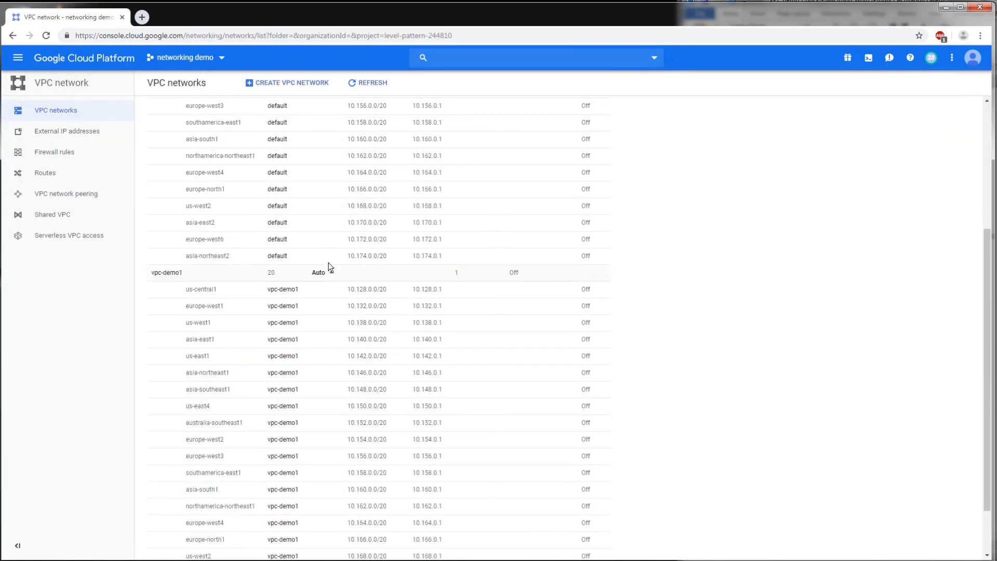
scroll(328, 263, down, 1)
scroll(329, 263, up, 5)
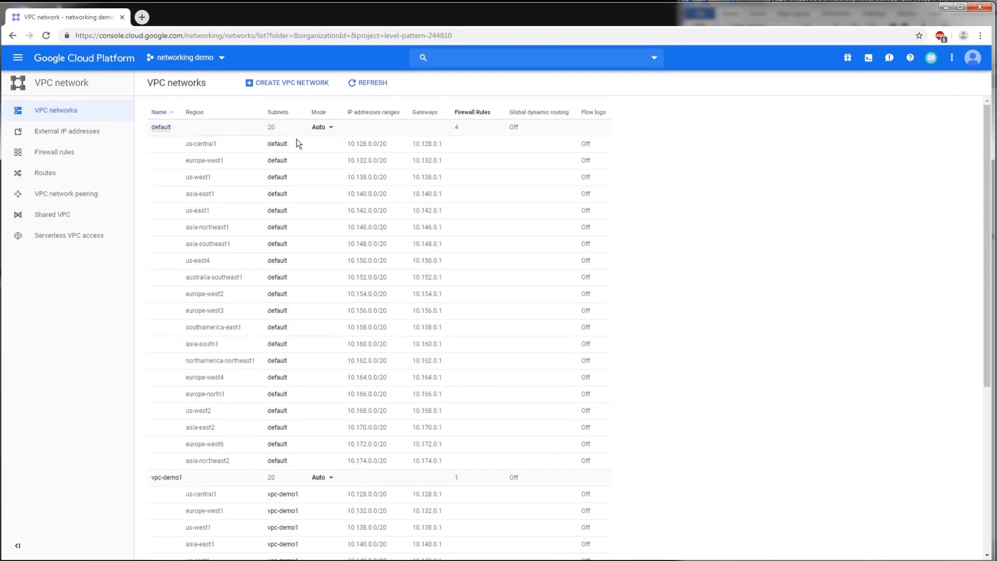
- Start a new VPC network and name it vpc-demo-2
click(305, 89)
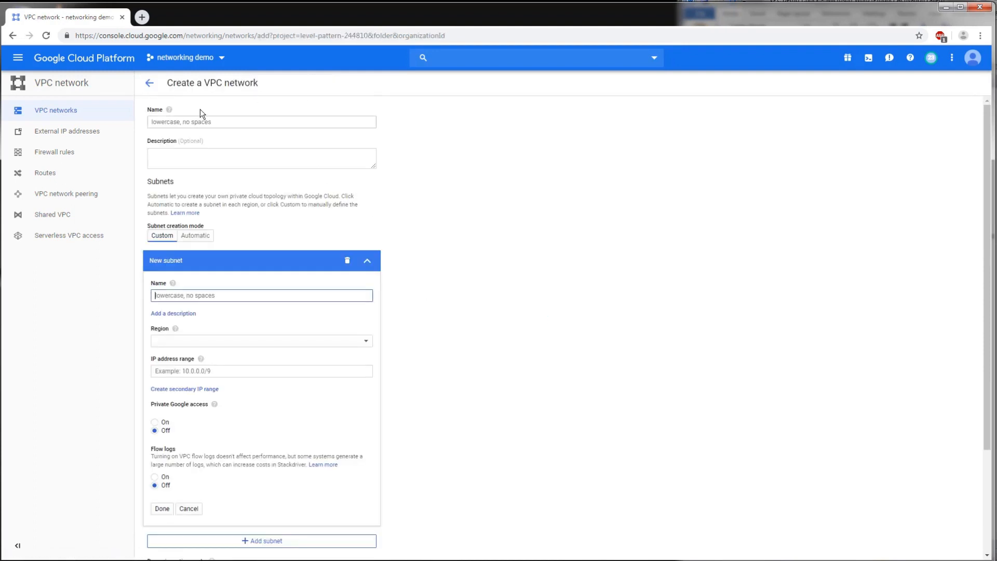
click(200, 121)
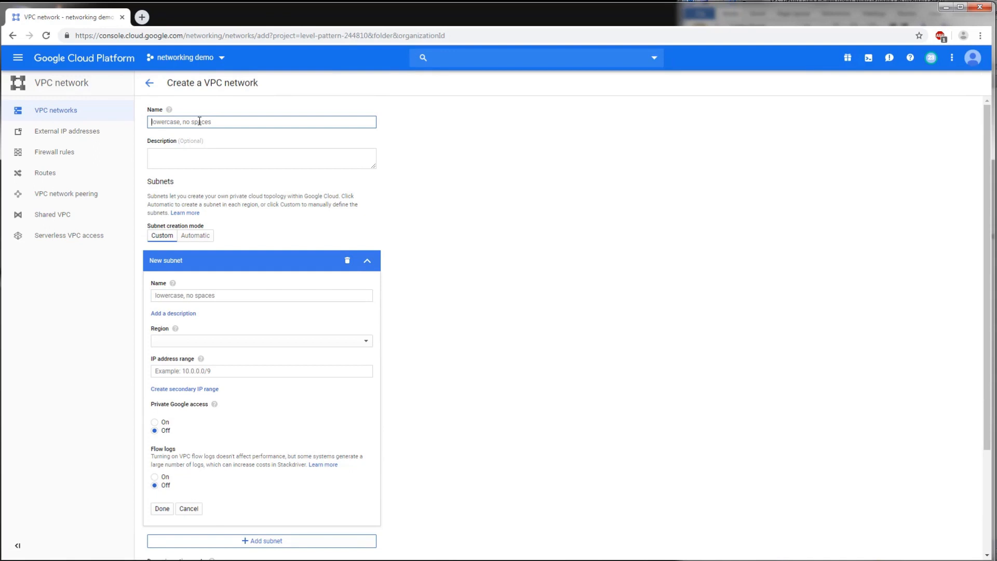
text(vpc-dem)
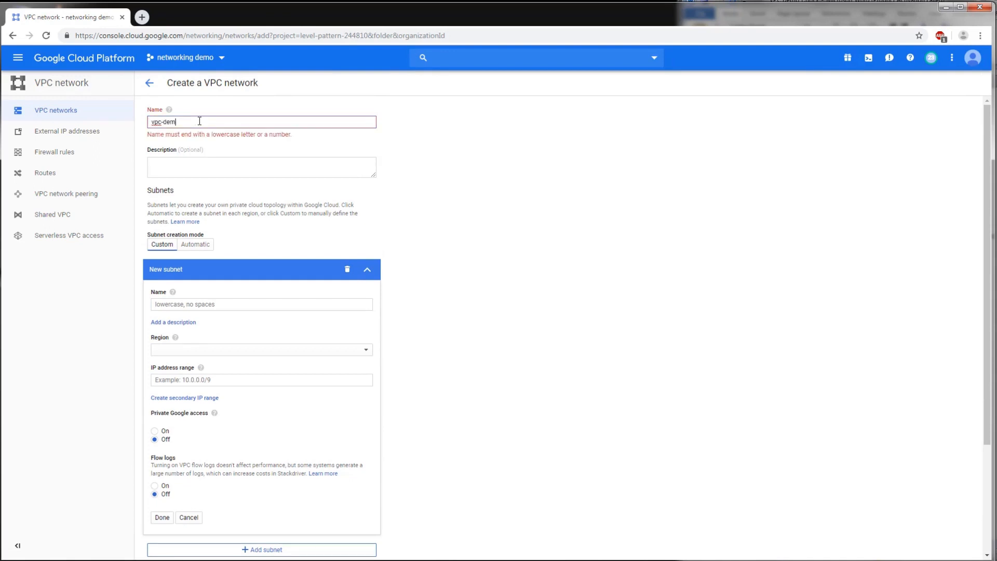
text(o-2)
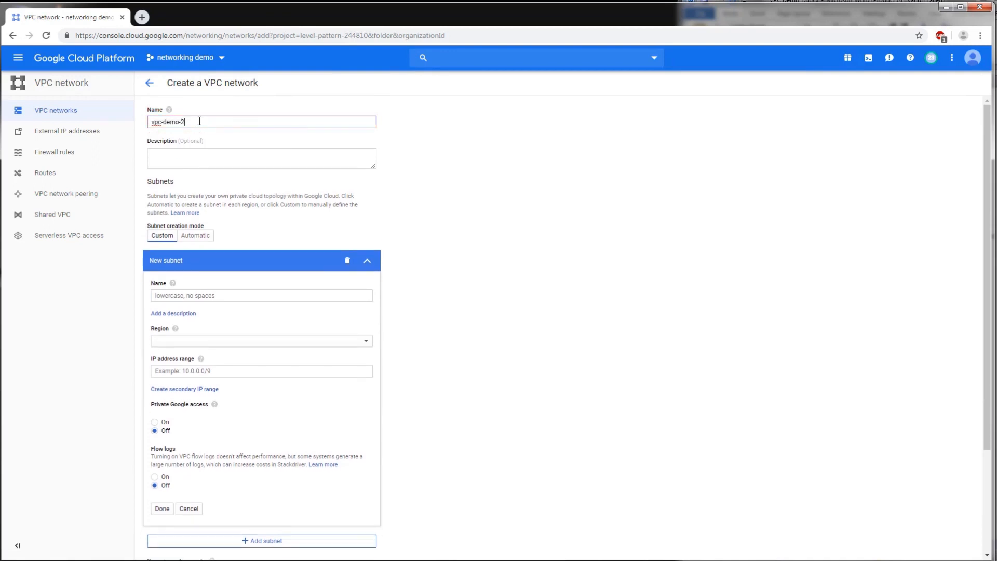
click(444, 217)
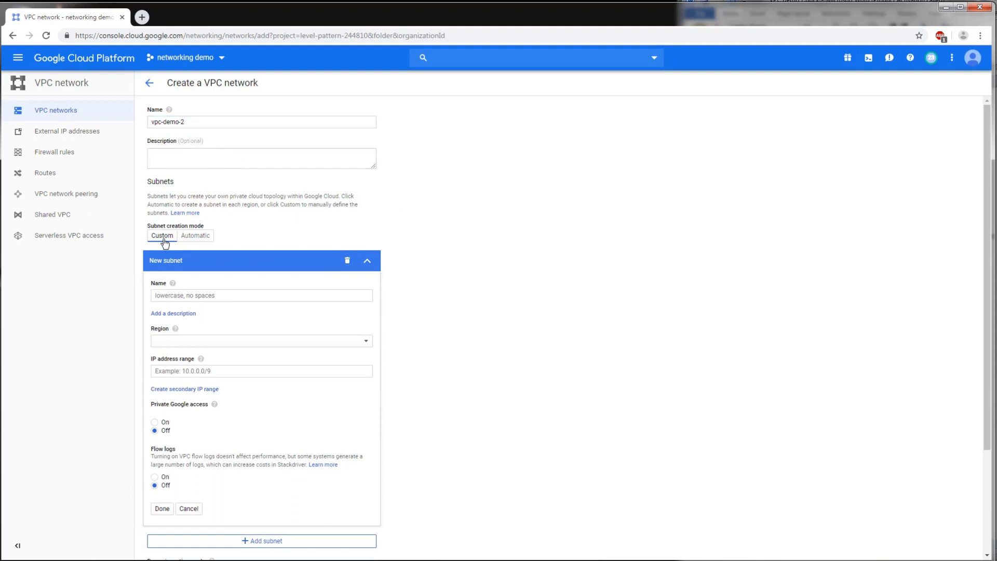
- Set the subnet creation mode to Automatic and create the VPC network
click(195, 240)
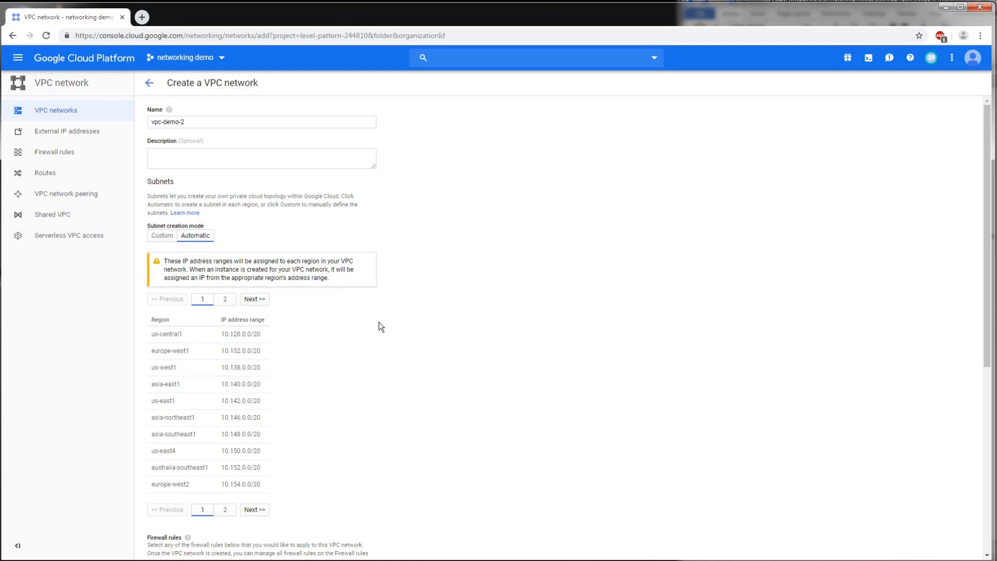
scroll(381, 326, down, 1)
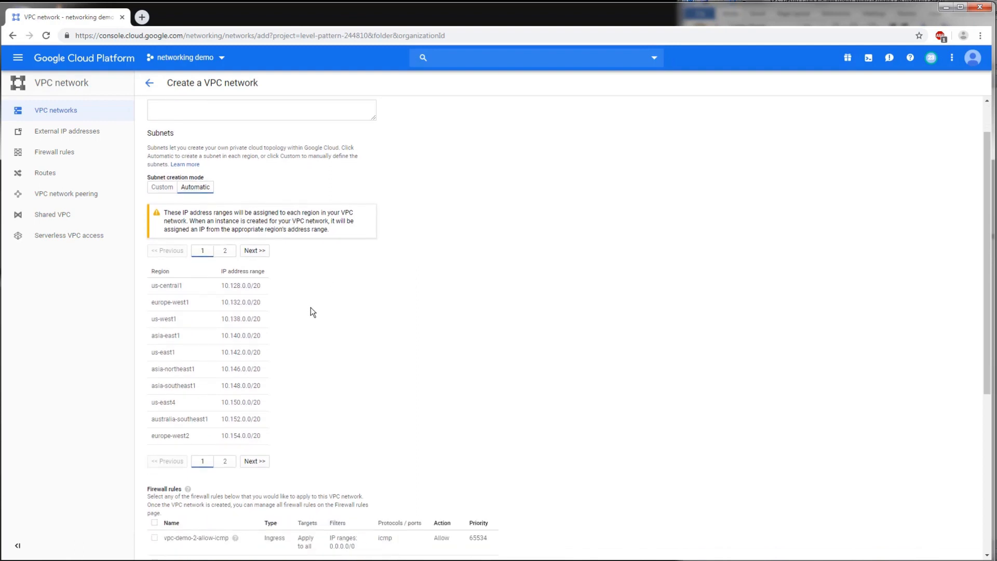
scroll(310, 308, down, 5)
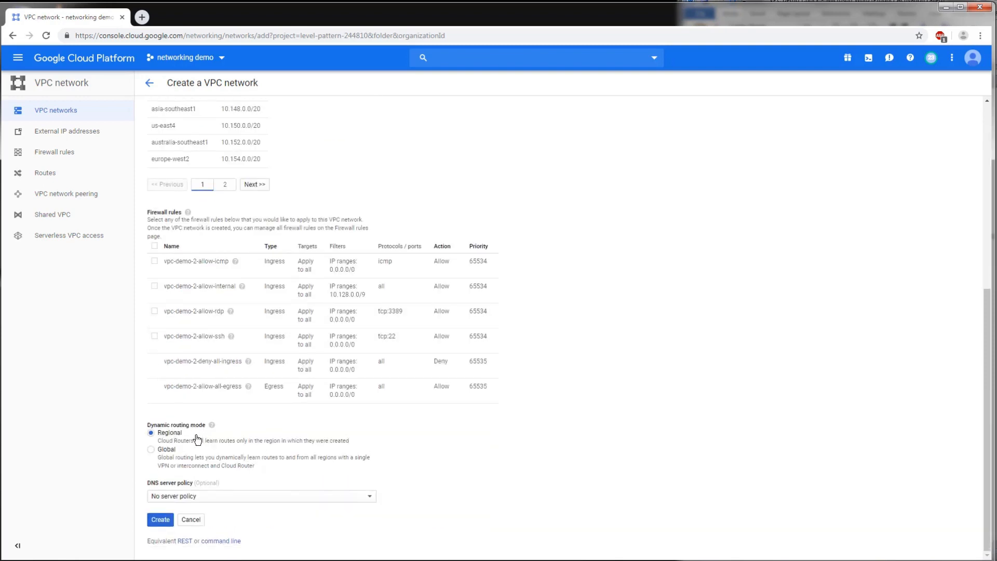
click(161, 520)
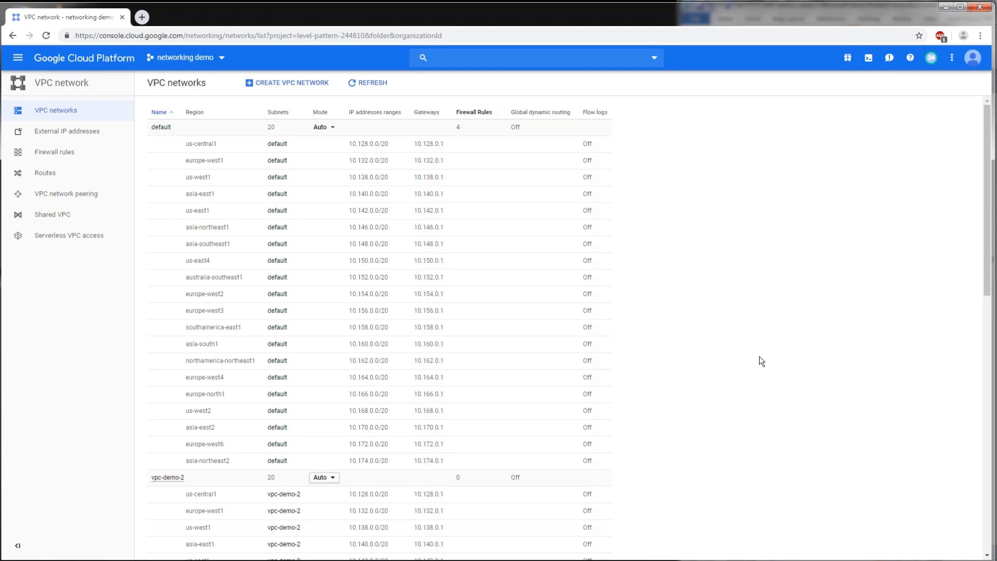
- Check the Add subnets notes in Word, and open the vpc-demo-2 network details in the browser
key(alt+Tab)
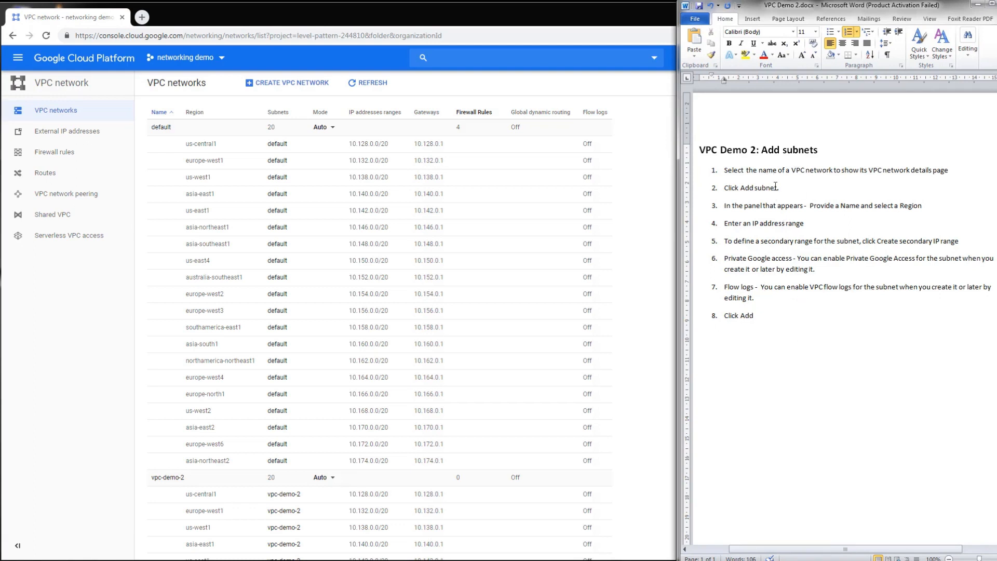
click(652, 119)
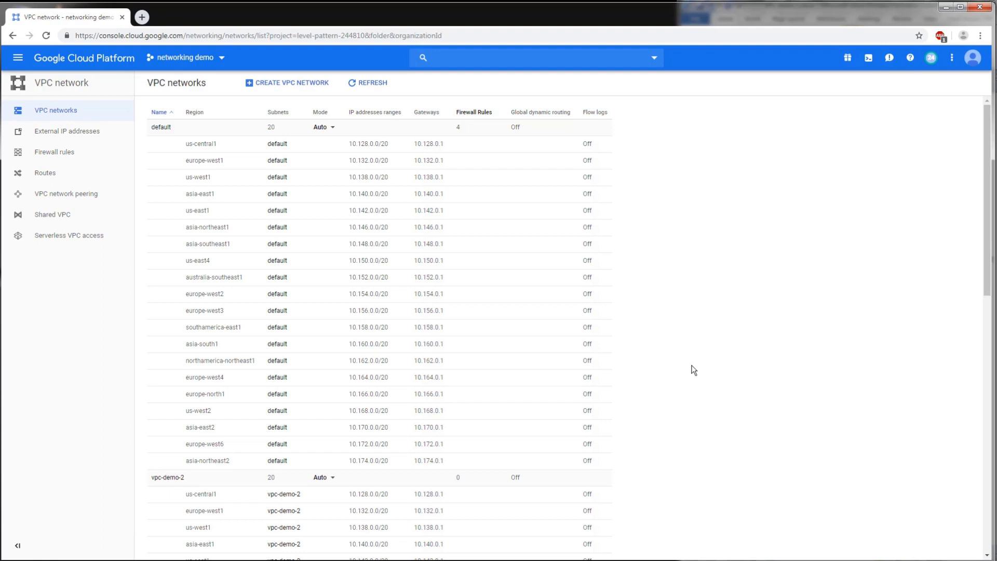
click(168, 477)
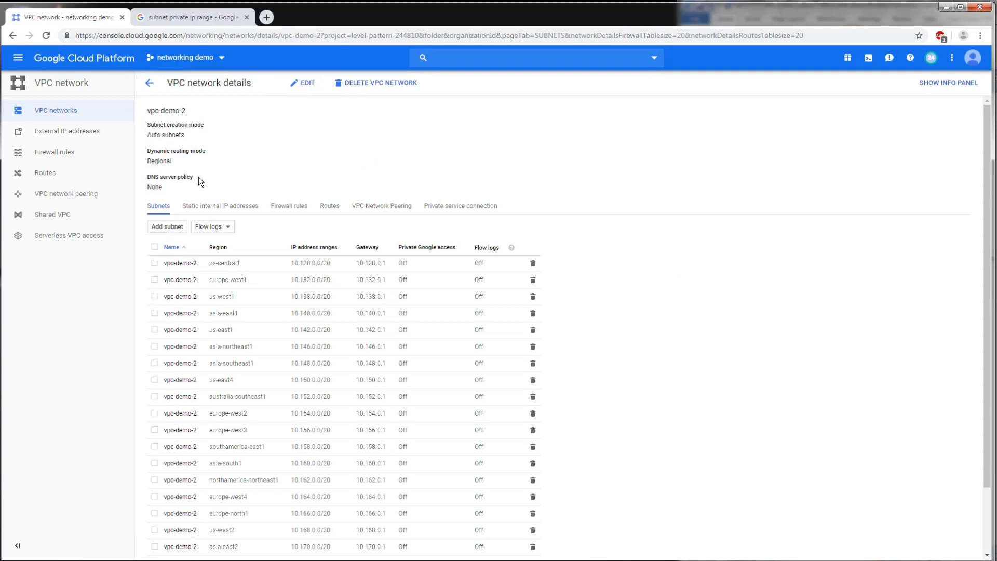
- Add a subnet named demo-subnet-1 to vpc-demo-2 in region us-central1 with IP address range 192.168.0.0/16
click(169, 227)
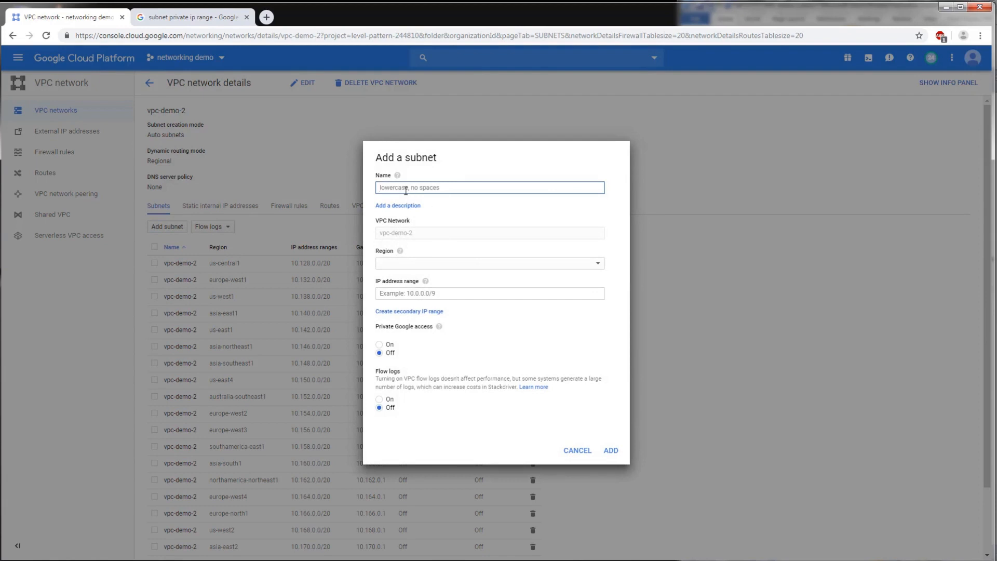
text(demo-subnet-1)
click(431, 266)
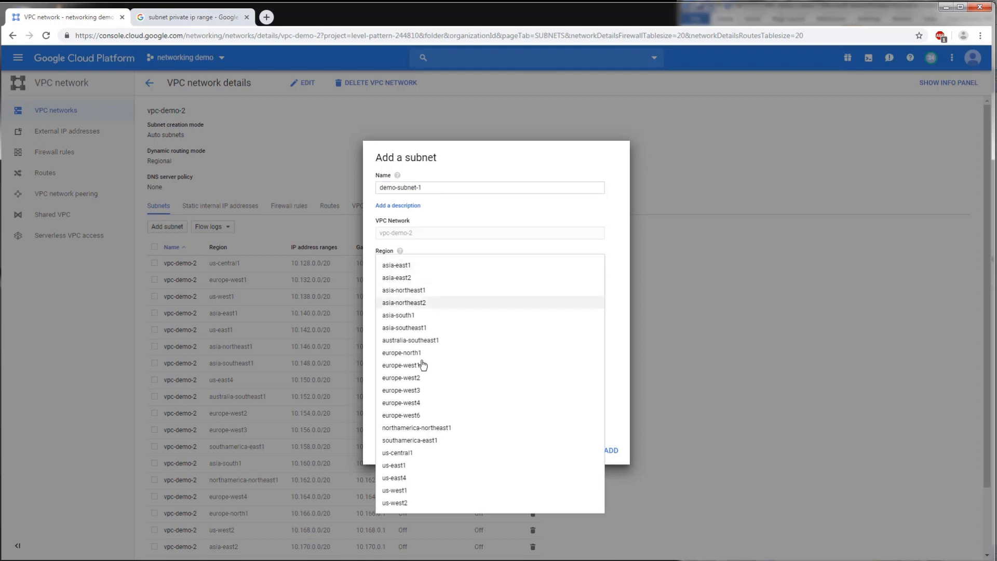
click(415, 455)
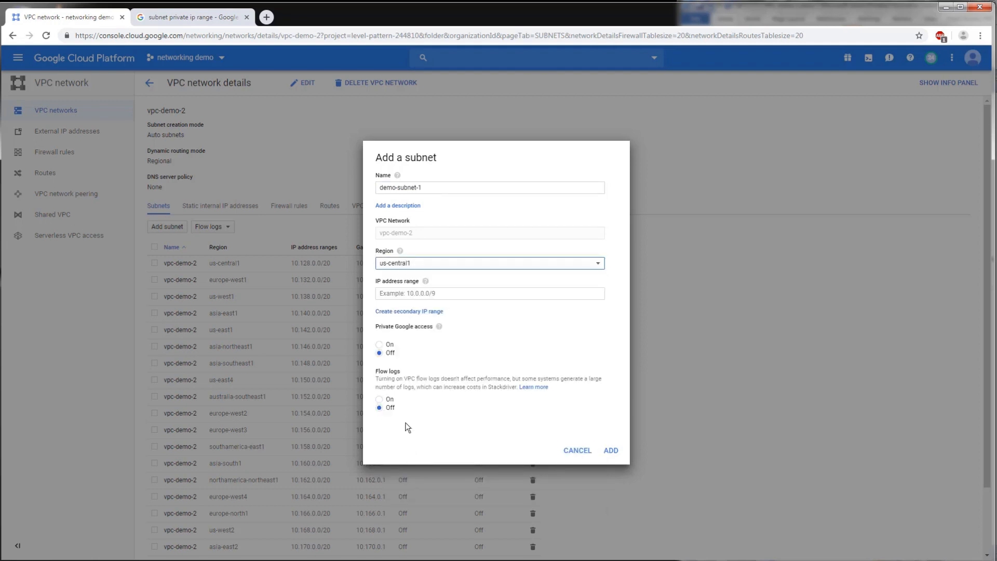
click(415, 295)
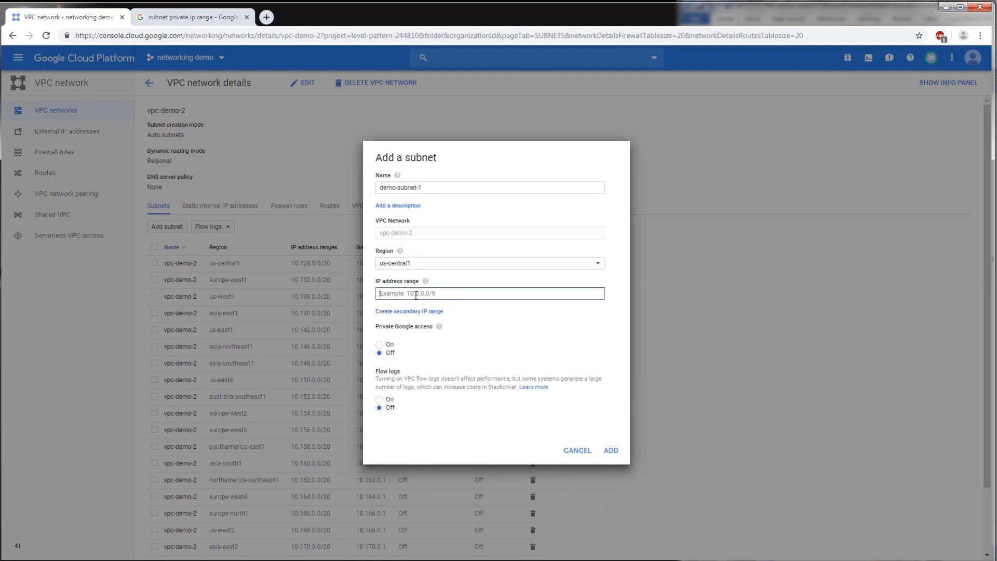
text(192.168.0.0)
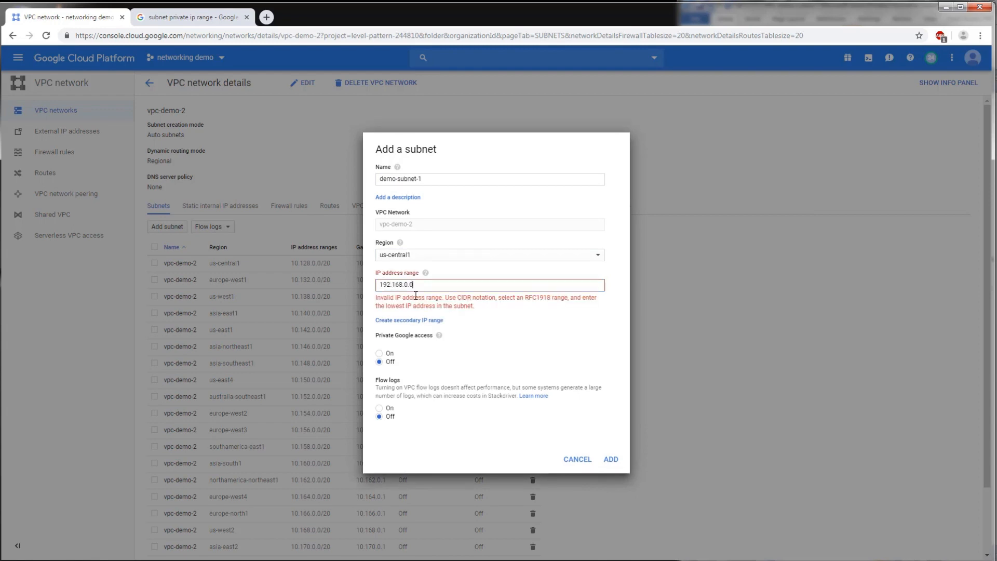
text(/16)
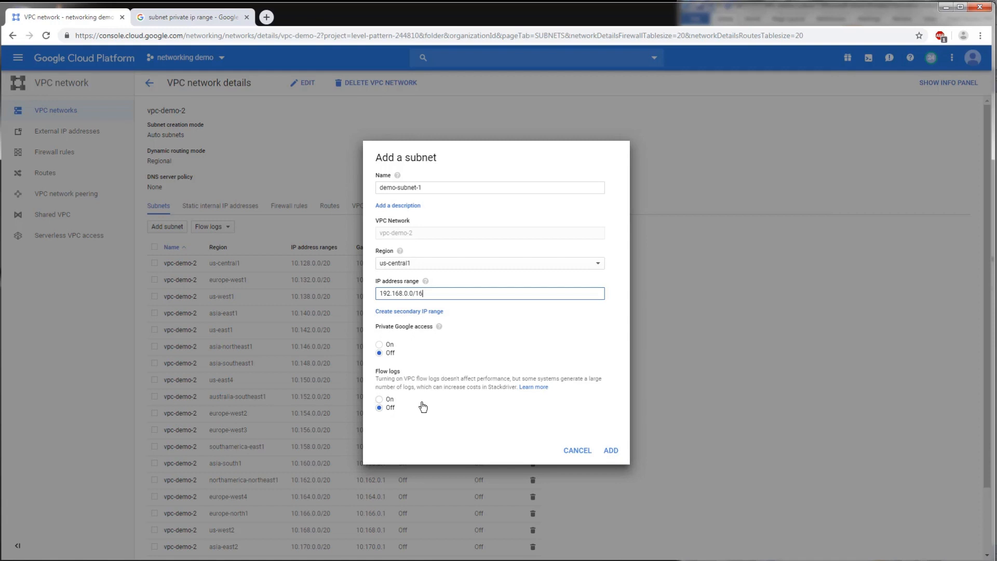
click(610, 450)
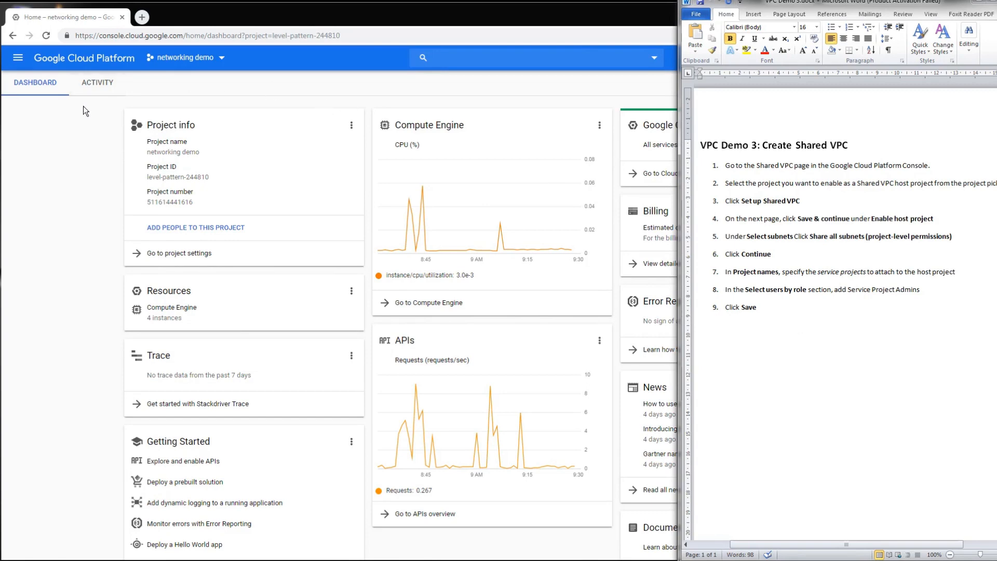
- Return to the browser and open the Shared VPC page of the networking demo project
click(67, 150)
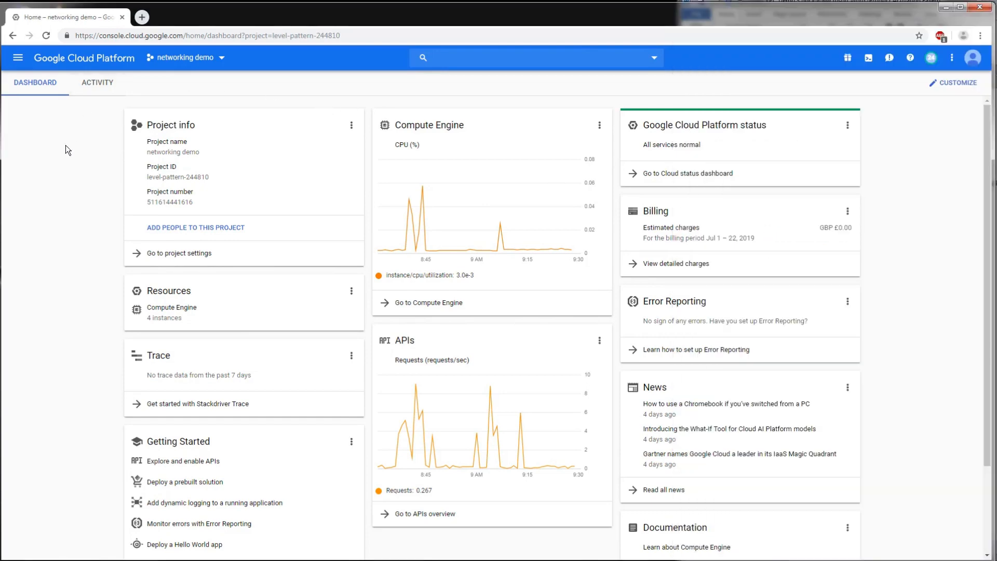
click(23, 56)
scroll(75, 386, down, 5)
mouse_move(77, 382)
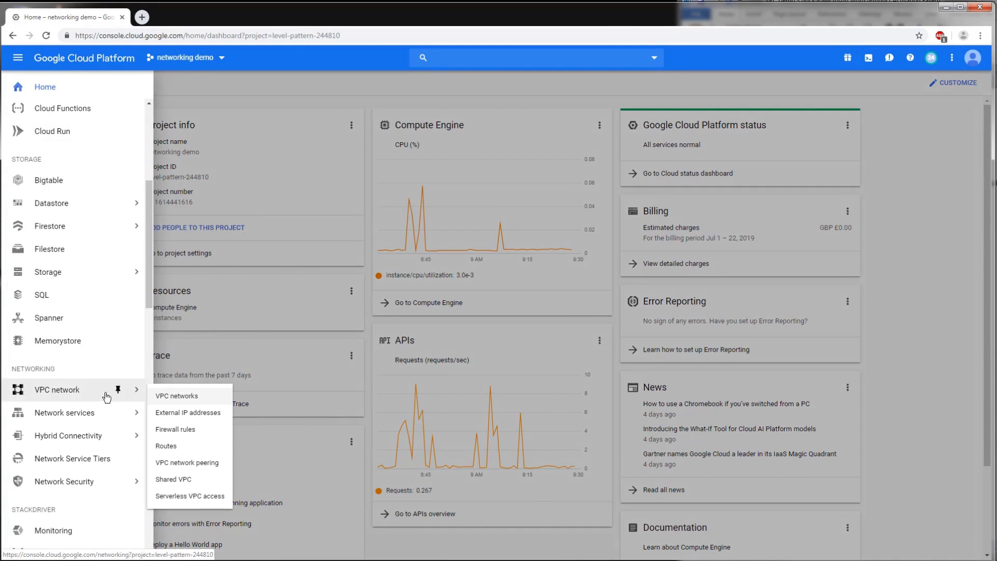
click(179, 479)
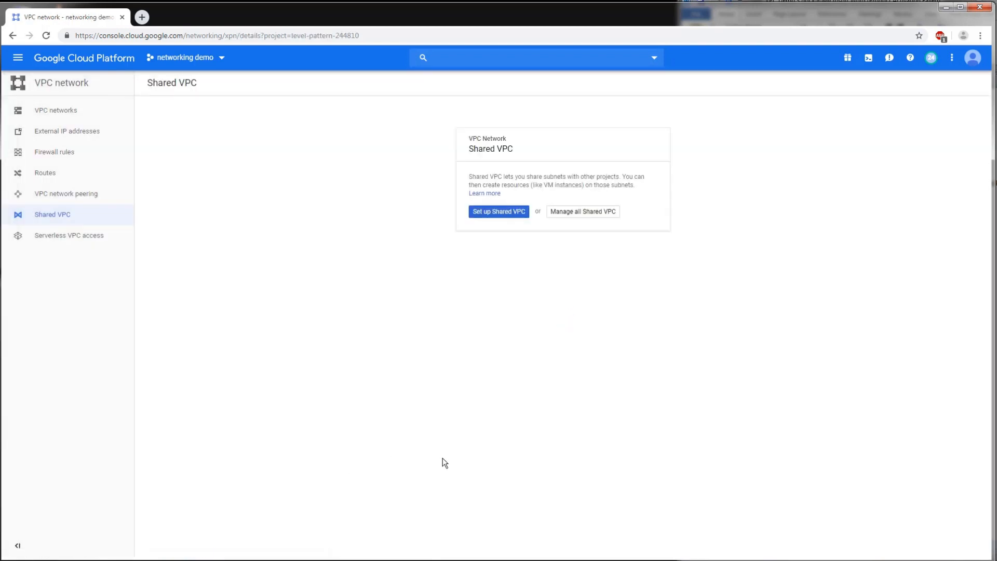
- Set up Shared VPC with this project as host and share all subnets using project-level permissions
click(507, 213)
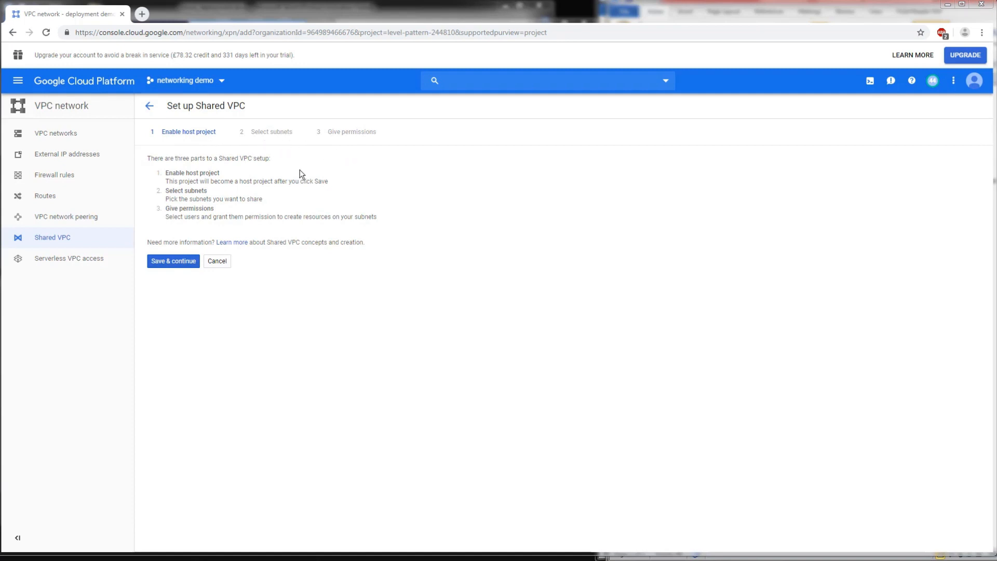
click(164, 265)
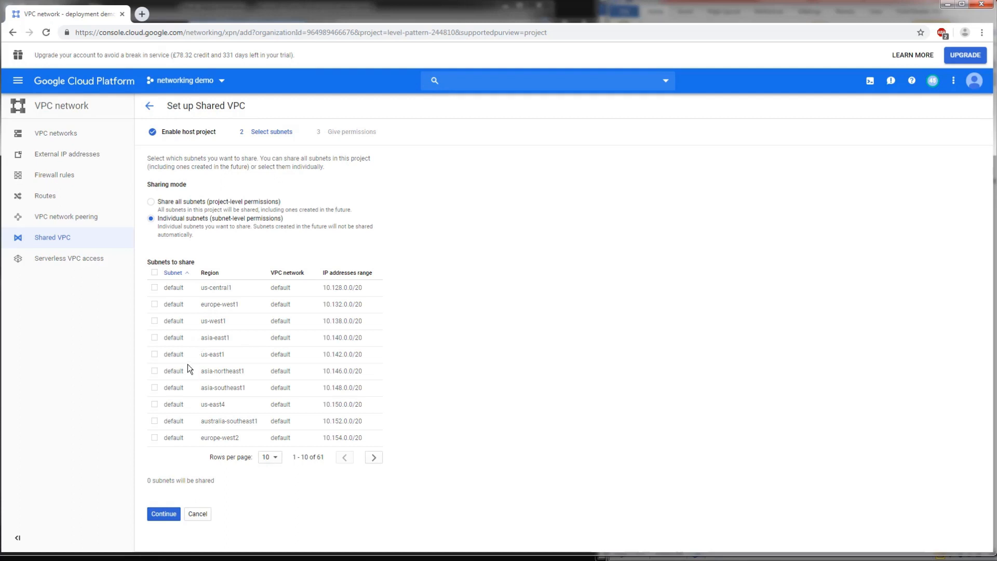
click(151, 204)
click(164, 514)
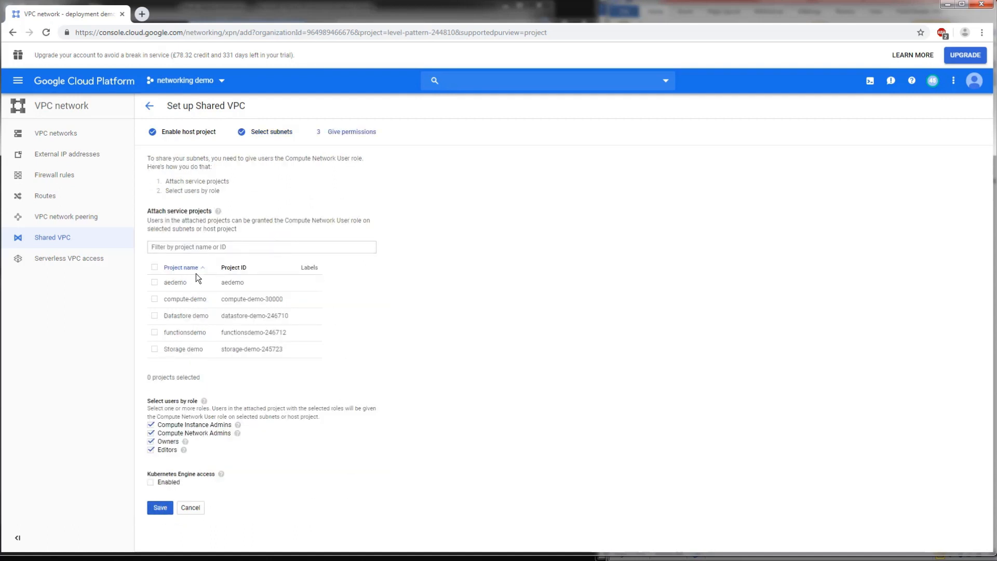
- Attach the compute-demo and Datastore demo service projects and save the Shared VPC setup
click(154, 299)
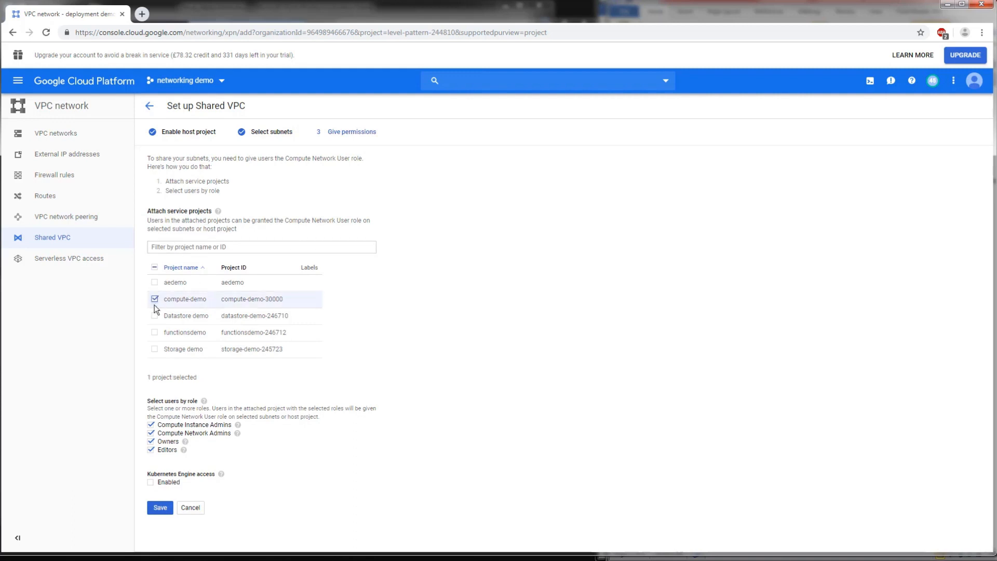
click(154, 316)
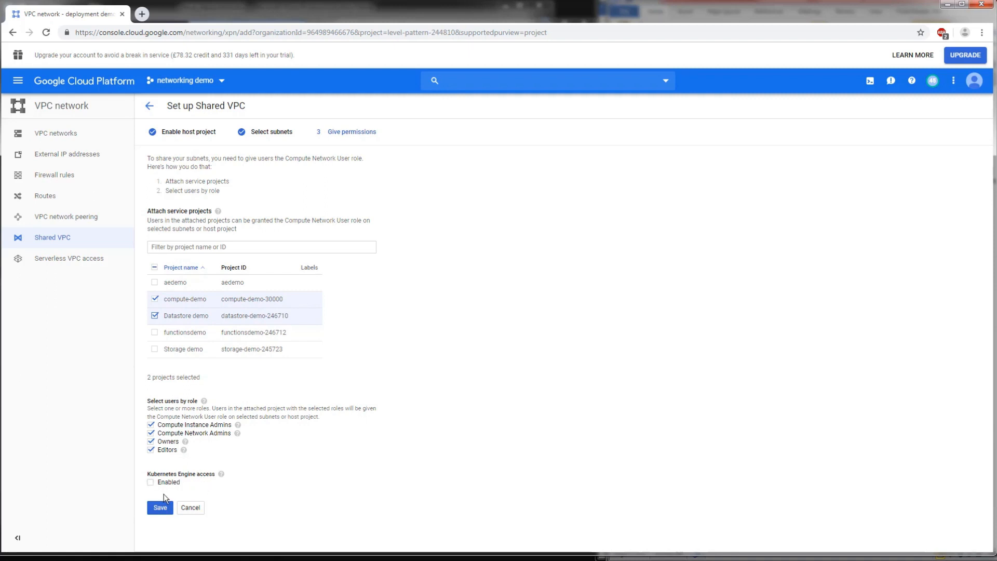
click(155, 510)
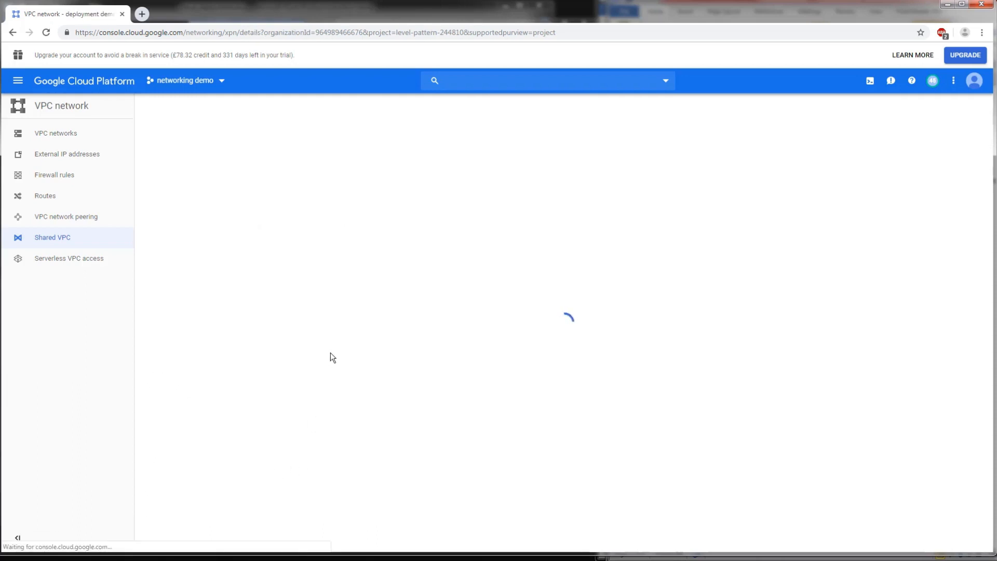